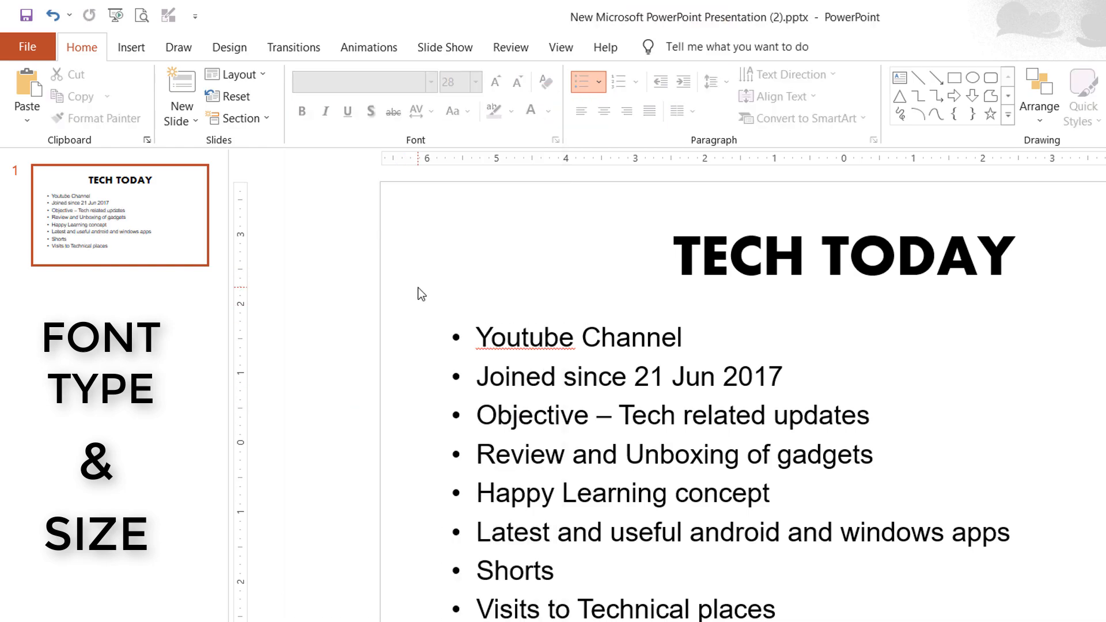
- Apply the Fade animation separately to each of the first four bullets, from "Youtube Channel" to "Review and Unboxing of gadgets"
{"action": "left_click", "coordinate": [369, 47]}
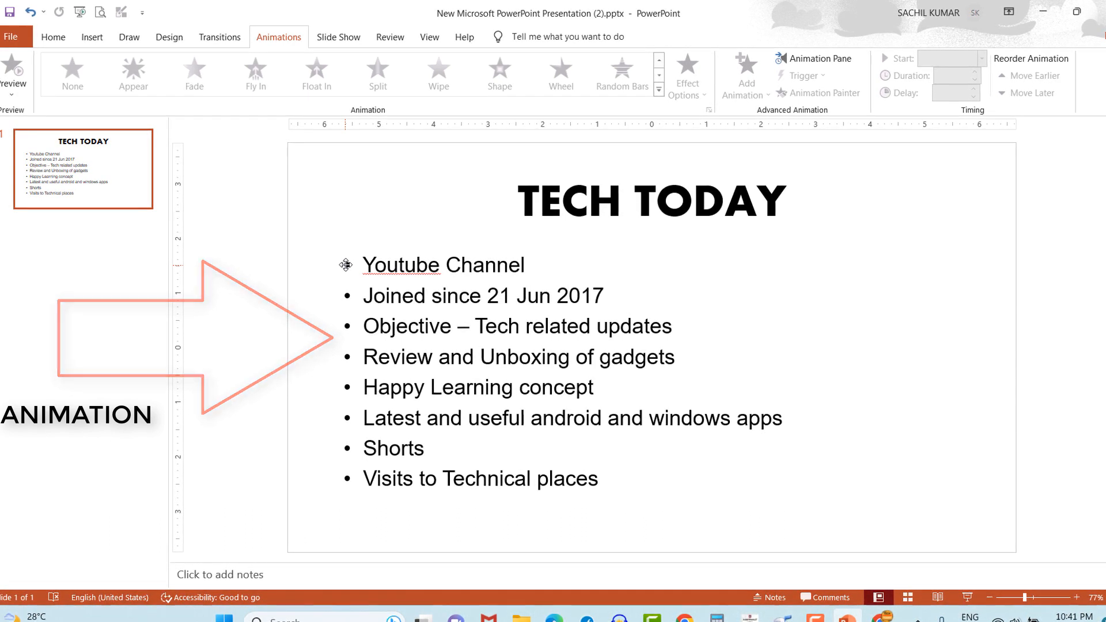
{"action": "left_click", "coordinate": [345, 265]}
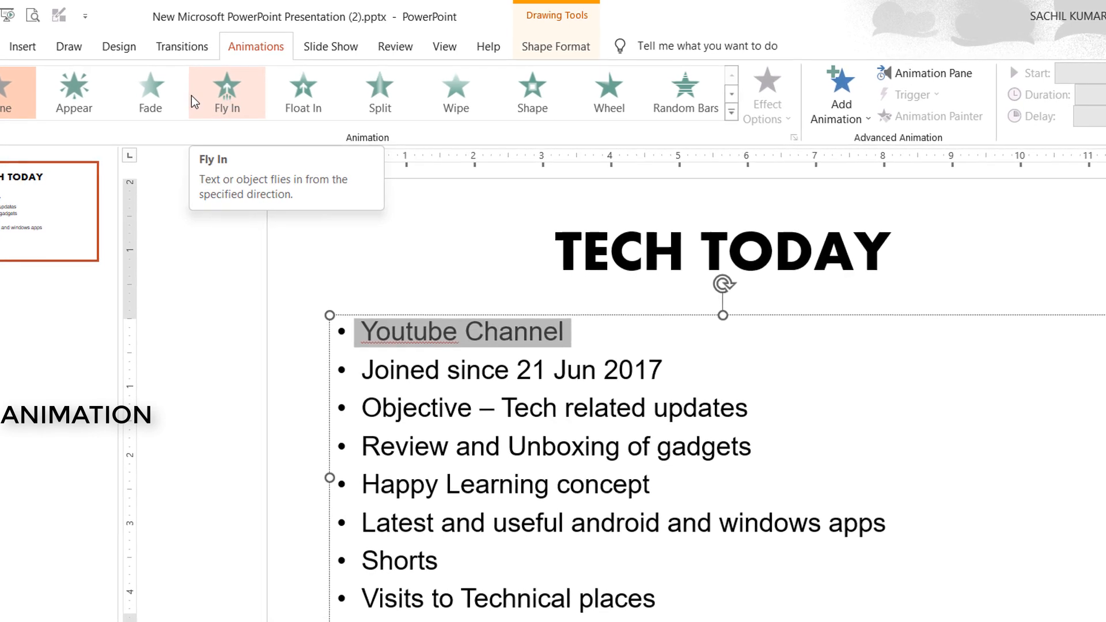
{"action": "left_click", "coordinate": [166, 95]}
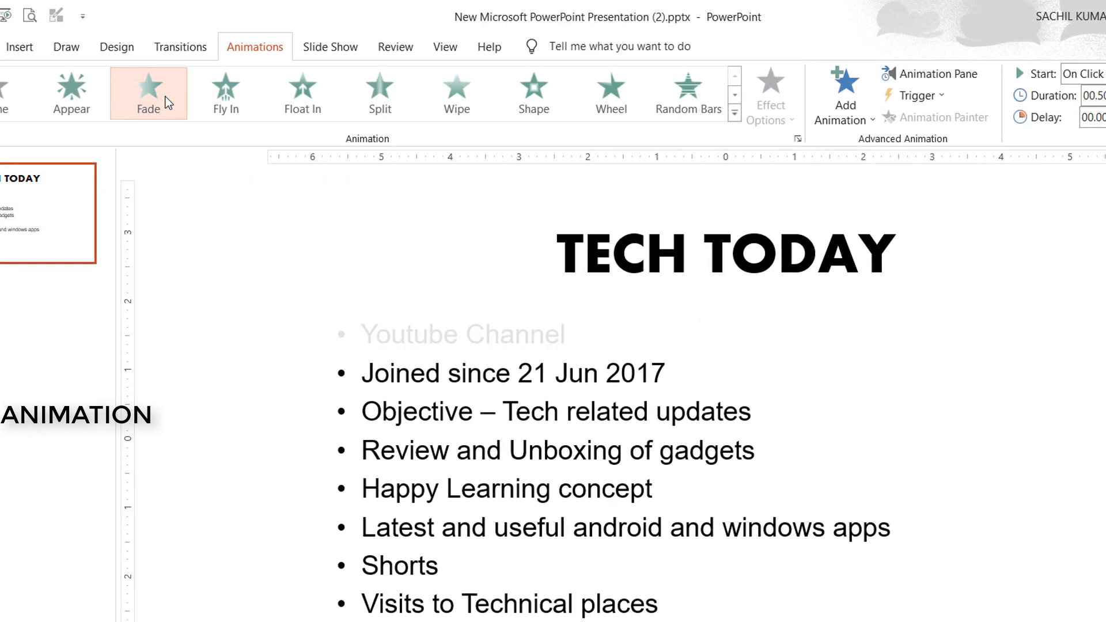
{"action": "left_click", "coordinate": [341, 371]}
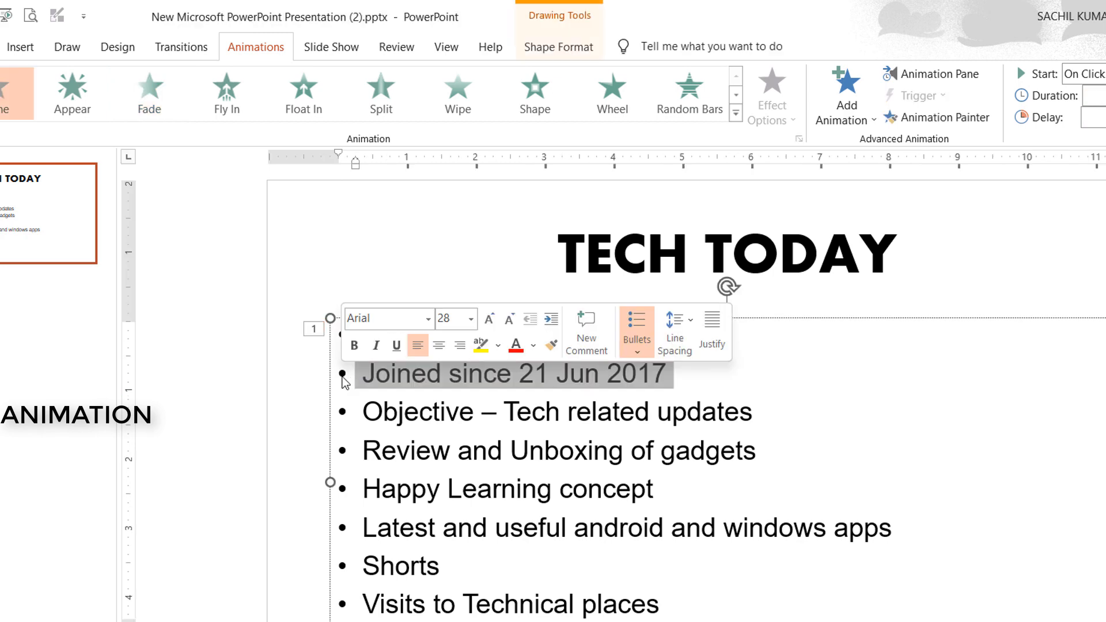
{"action": "left_click", "coordinate": [149, 94]}
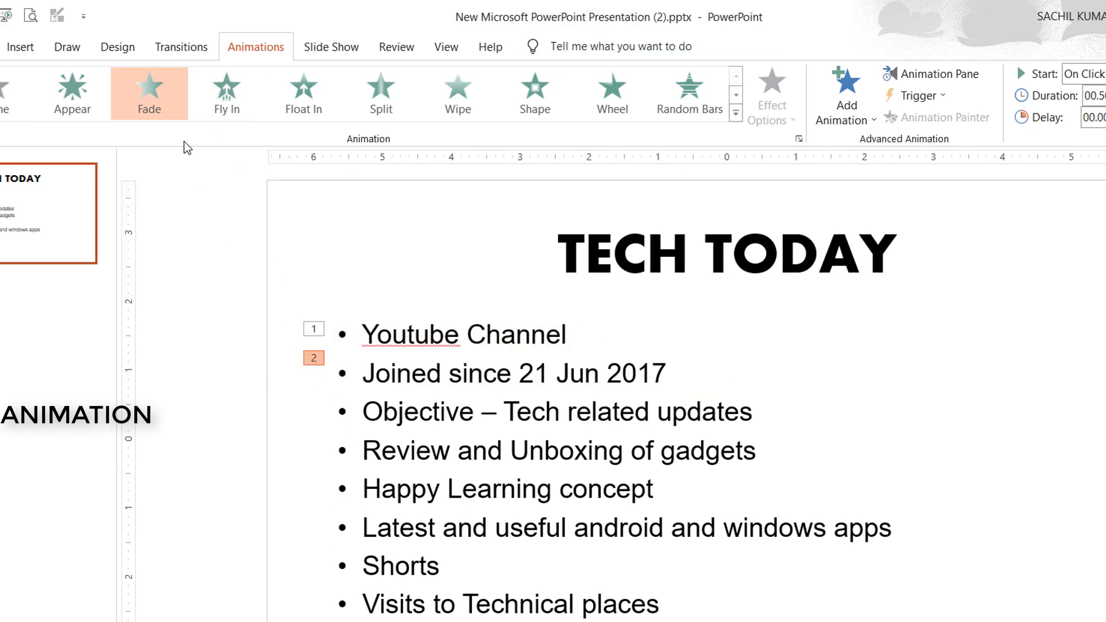
{"action": "left_click", "coordinate": [343, 411]}
{"action": "left_click", "coordinate": [158, 110]}
{"action": "left_click", "coordinate": [342, 451]}
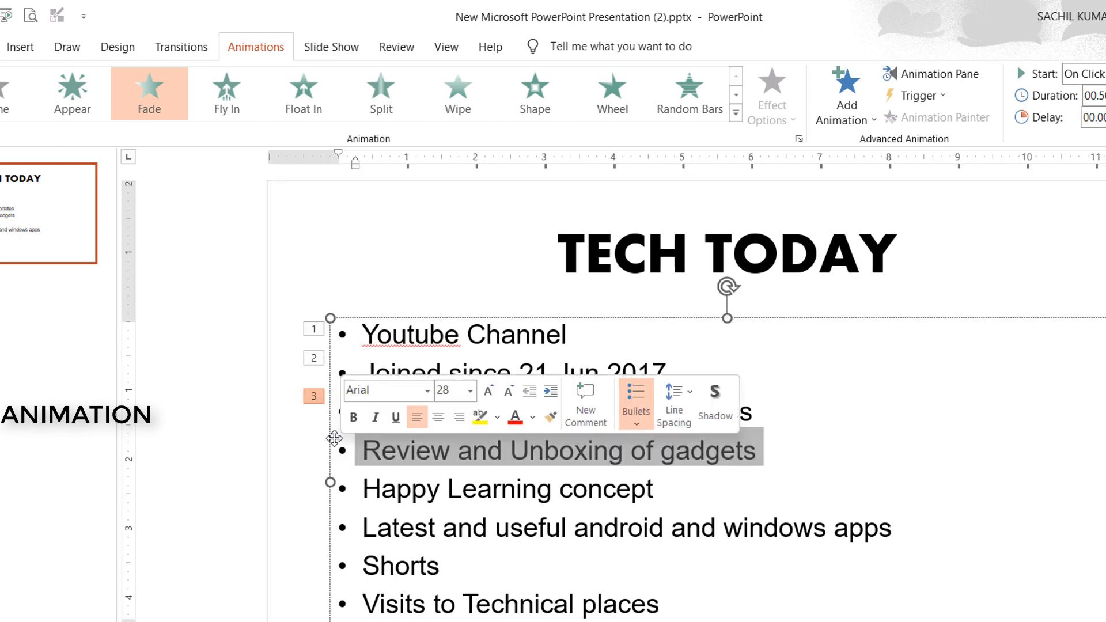
{"action": "left_click", "coordinate": [151, 103]}
- Apply the Fade animation separately to each of the last four bullets, from "Happy Learning concept" to "Visits to Technical places"
{"action": "left_click", "coordinate": [343, 489]}
{"action": "left_click", "coordinate": [152, 99]}
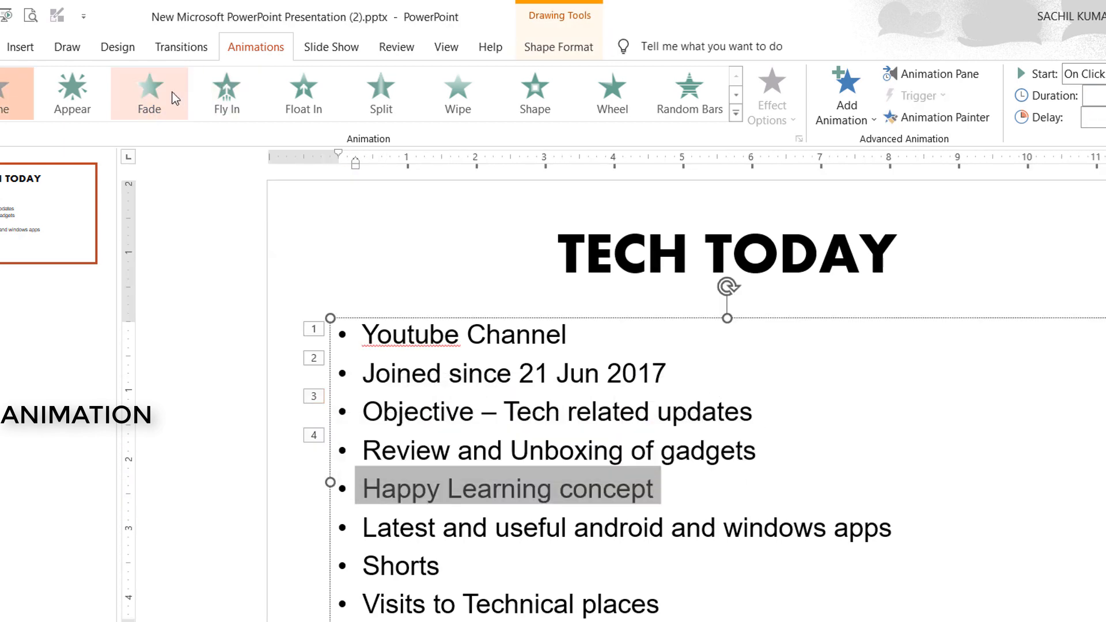
{"action": "left_click", "coordinate": [342, 528]}
{"action": "left_click", "coordinate": [151, 101]}
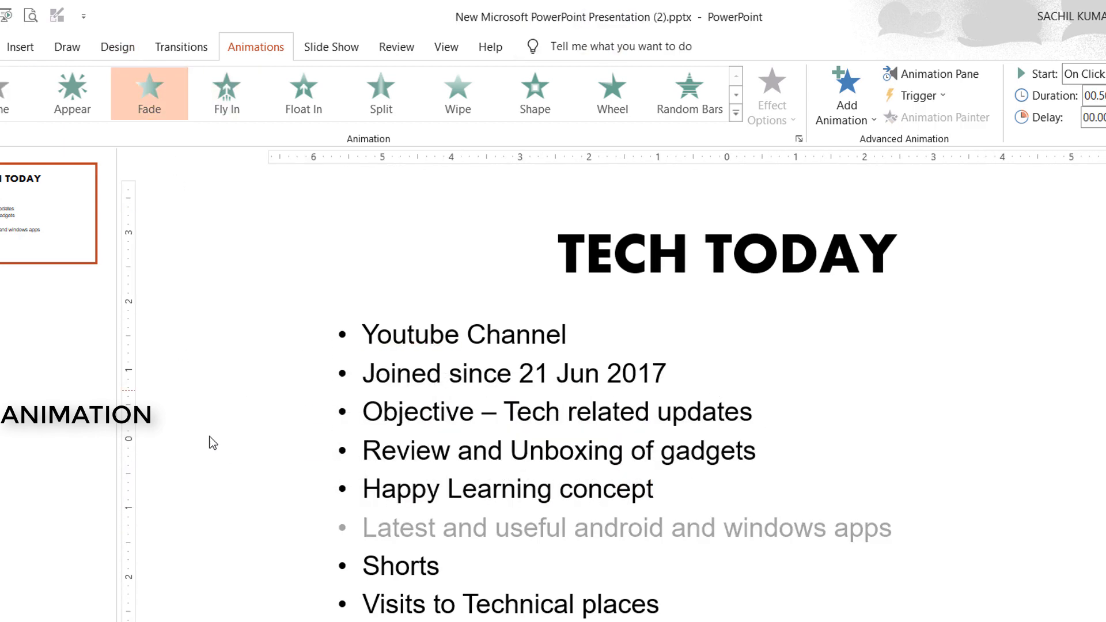
{"action": "left_click", "coordinate": [343, 566]}
{"action": "left_click", "coordinate": [150, 103]}
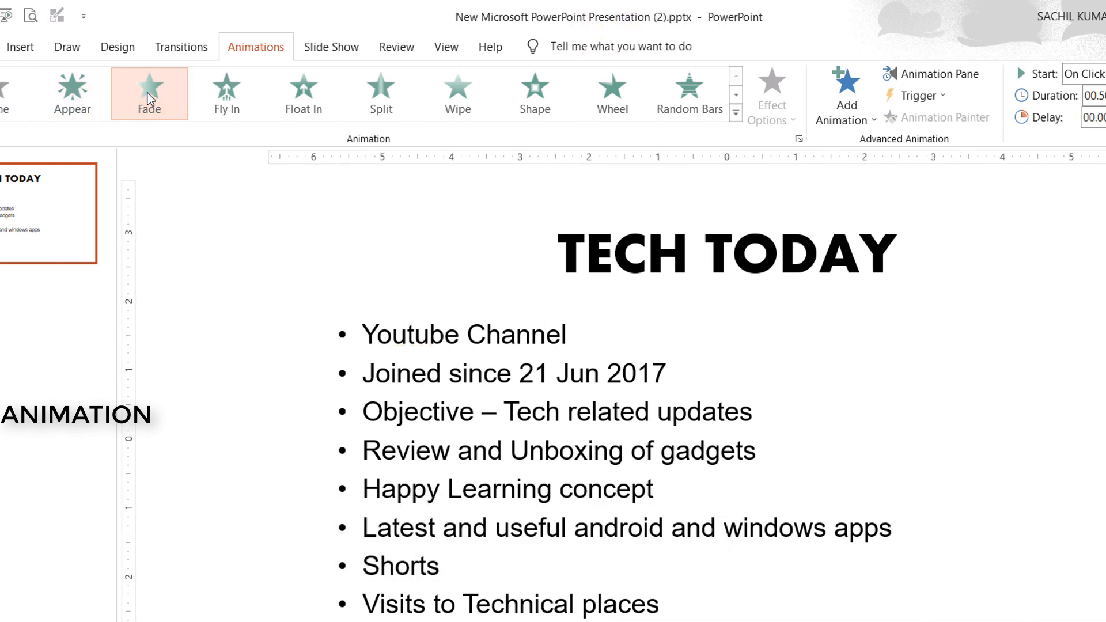
{"action": "left_click", "coordinate": [342, 603]}
{"action": "left_click", "coordinate": [150, 102]}
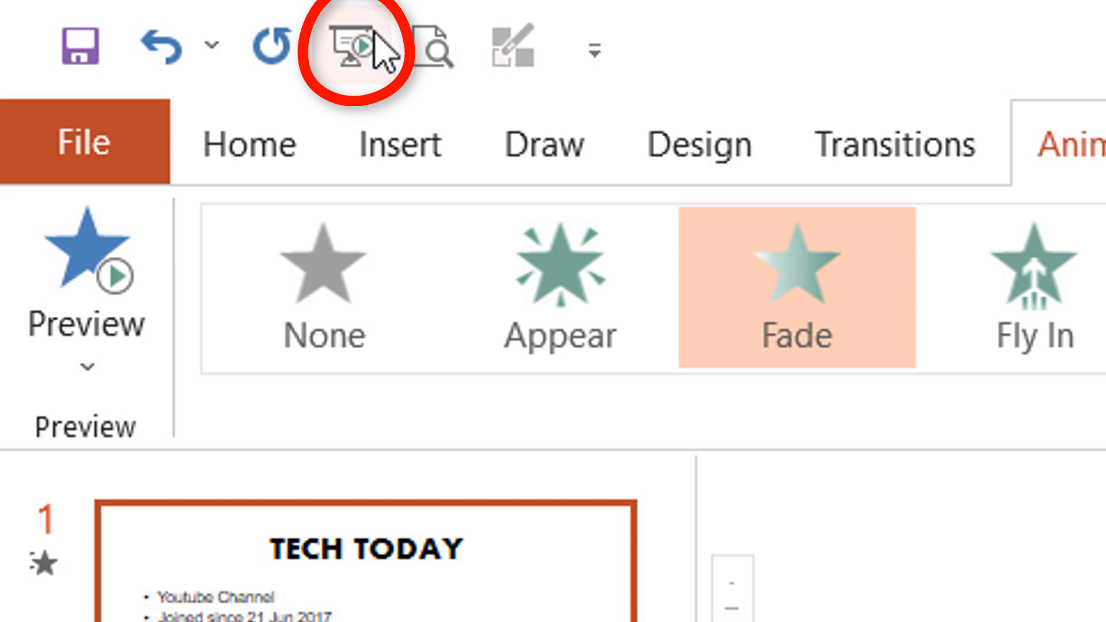
- Run the slide show from the beginning, advance through all the bullet animations and exit it
{"action": "left_click", "coordinate": [374, 34]}
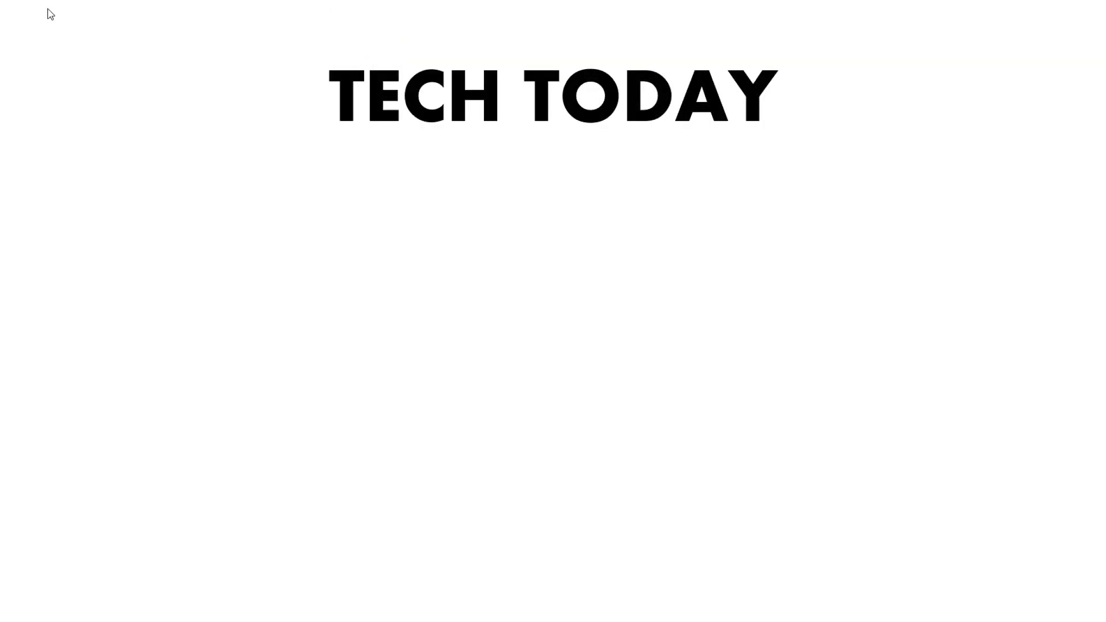
{"action": "left_click", "coordinate": [48, 9]}
{"action": "left_click", "coordinate": [47, 9]}
{"action": "left_click", "coordinate": [48, 10]}
{"action": "left_click", "coordinate": [48, 9]}
{"action": "left_click", "coordinate": [48, 10]}
{"action": "left_click", "coordinate": [48, 10]}
{"action": "left_click", "coordinate": [49, 9]}
{"action": "left_click", "coordinate": [49, 9]}
{"action": "left_click", "coordinate": [48, 9]}
{"action": "left_click", "coordinate": [48, 9]}
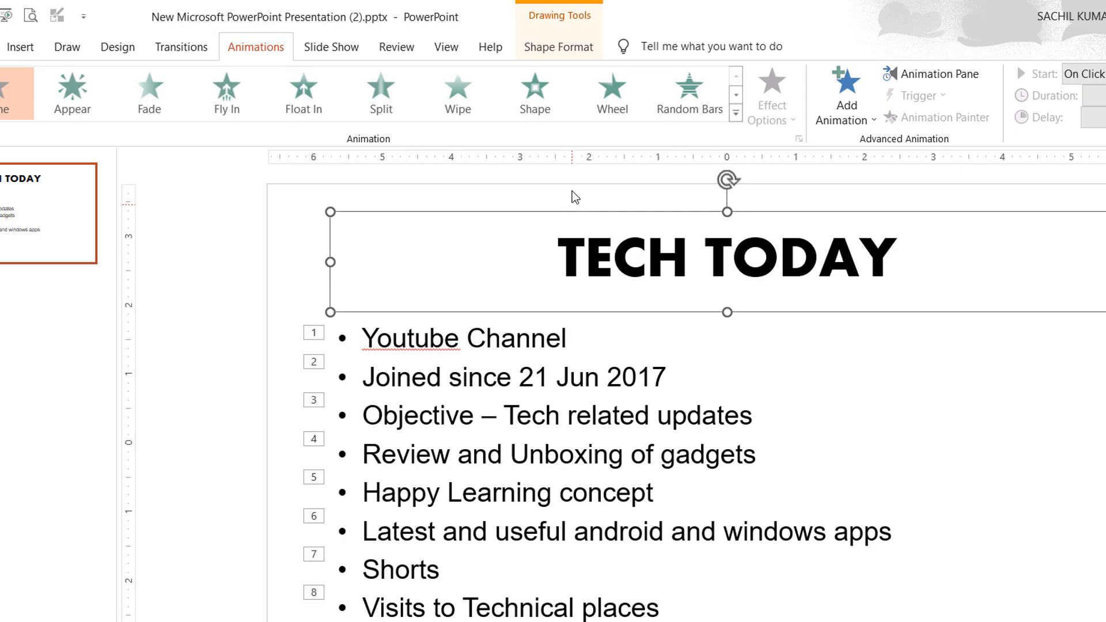
- Apply the Shape animation to the TECH TODAY title
{"action": "left_click", "coordinate": [532, 88]}
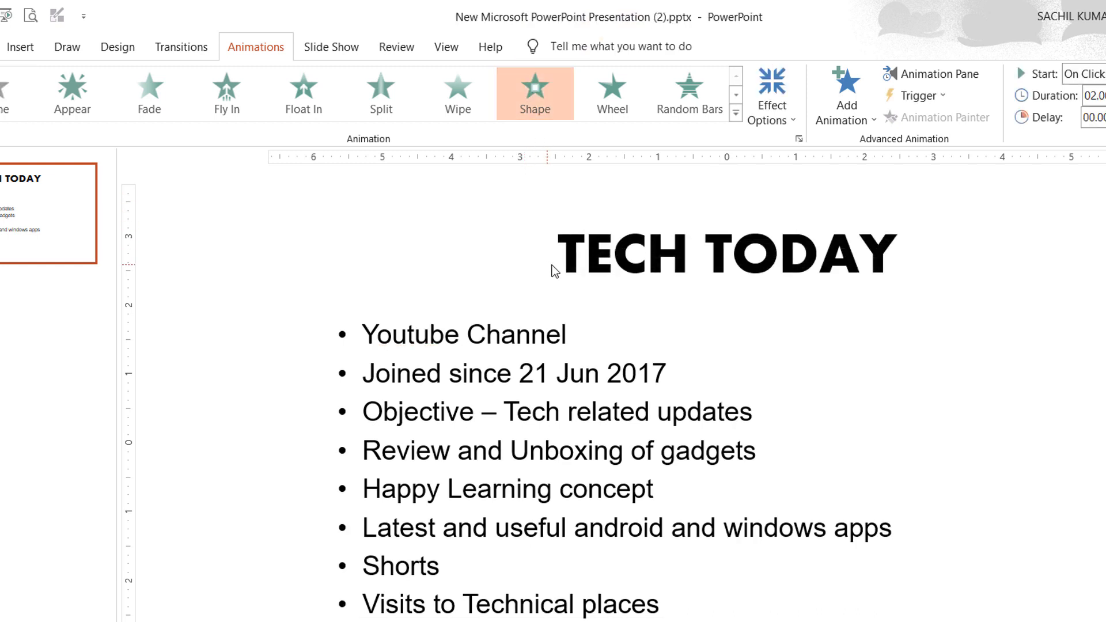
{"action": "left_click", "coordinate": [556, 224]}
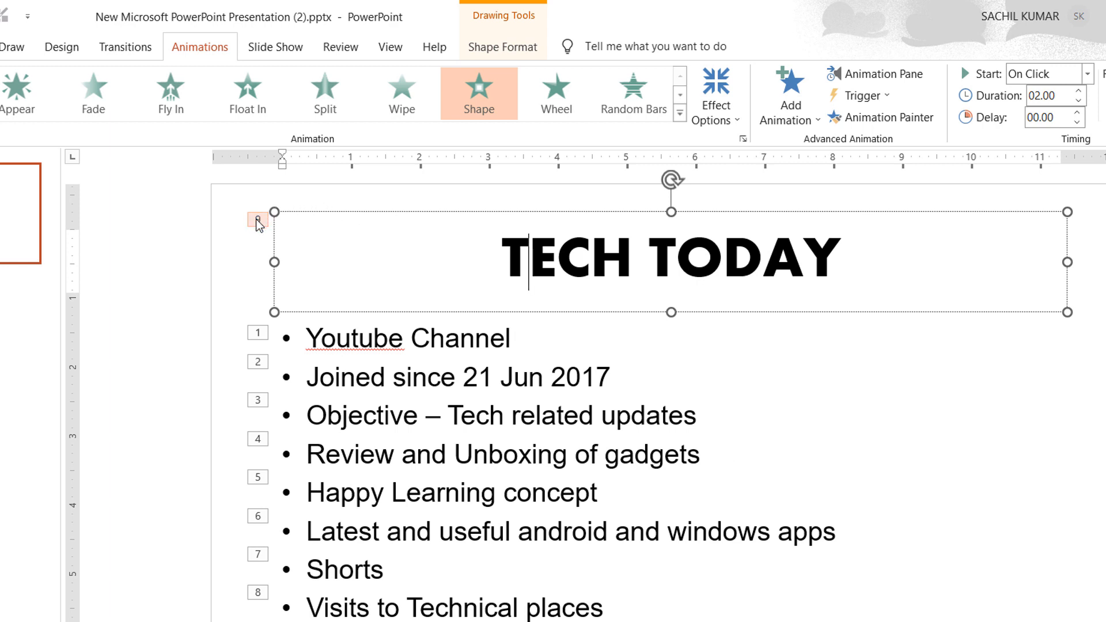
{"action": "left_click", "coordinate": [251, 334]}
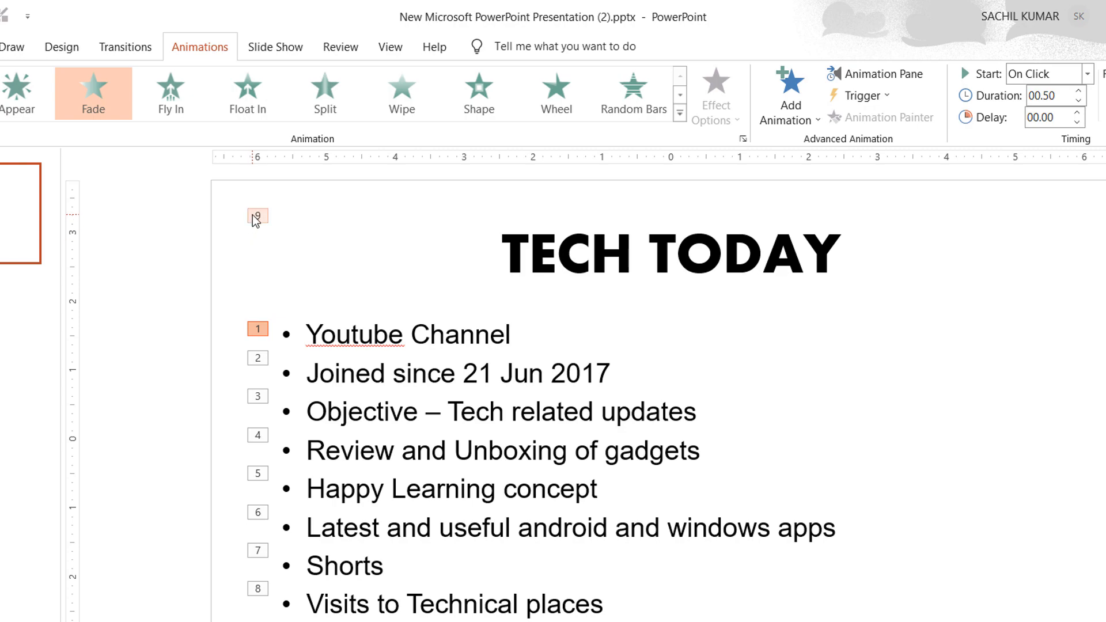
- Reorder the title's animation earlier until it is number 1, ahead of all the bullet animations
{"action": "left_click", "coordinate": [399, 281]}
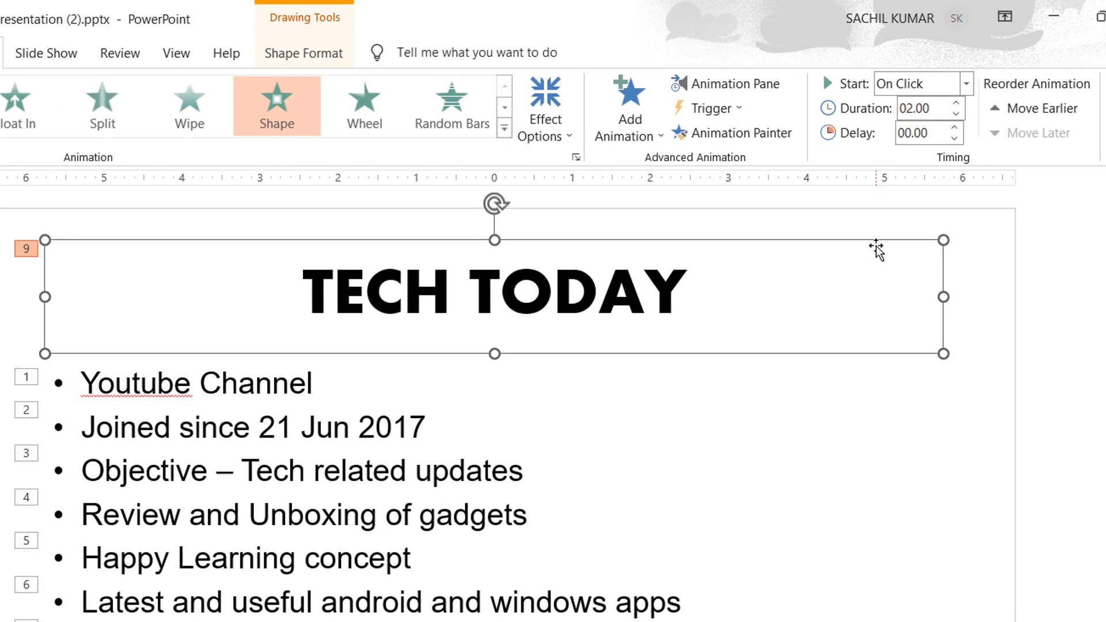
{"action": "left_click", "coordinate": [1057, 112]}
{"action": "left_click", "coordinate": [1058, 113]}
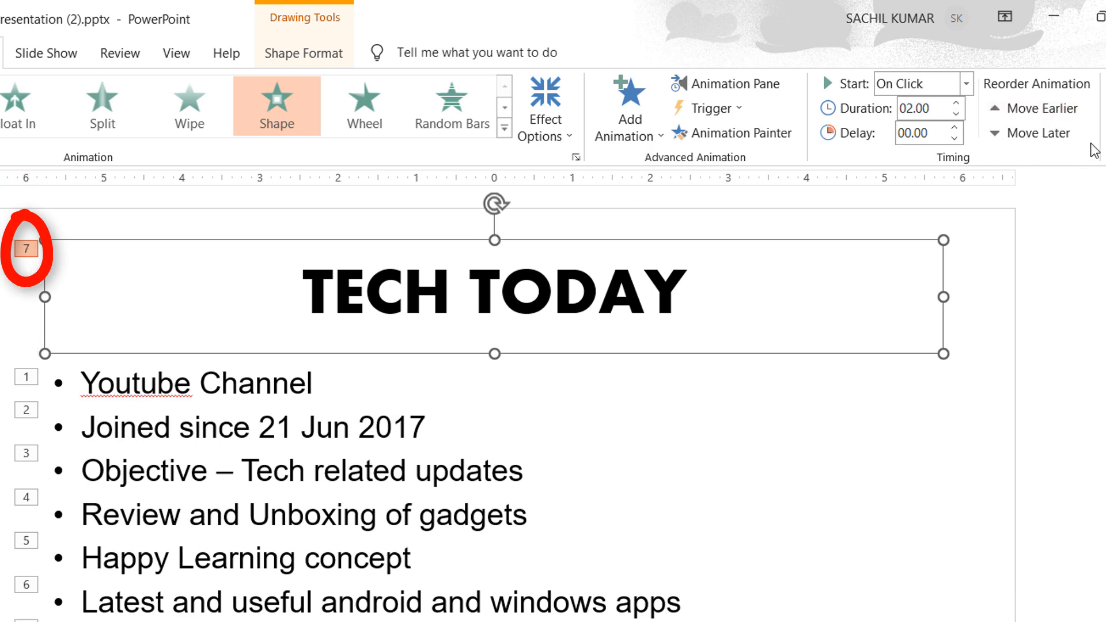
{"action": "left_click", "coordinate": [1063, 112]}
{"action": "left_click", "coordinate": [1063, 112]}
{"action": "left_click", "coordinate": [1062, 112]}
{"action": "left_click", "coordinate": [1062, 112]}
{"action": "left_click", "coordinate": [1062, 112]}
{"action": "left_click", "coordinate": [1063, 112]}
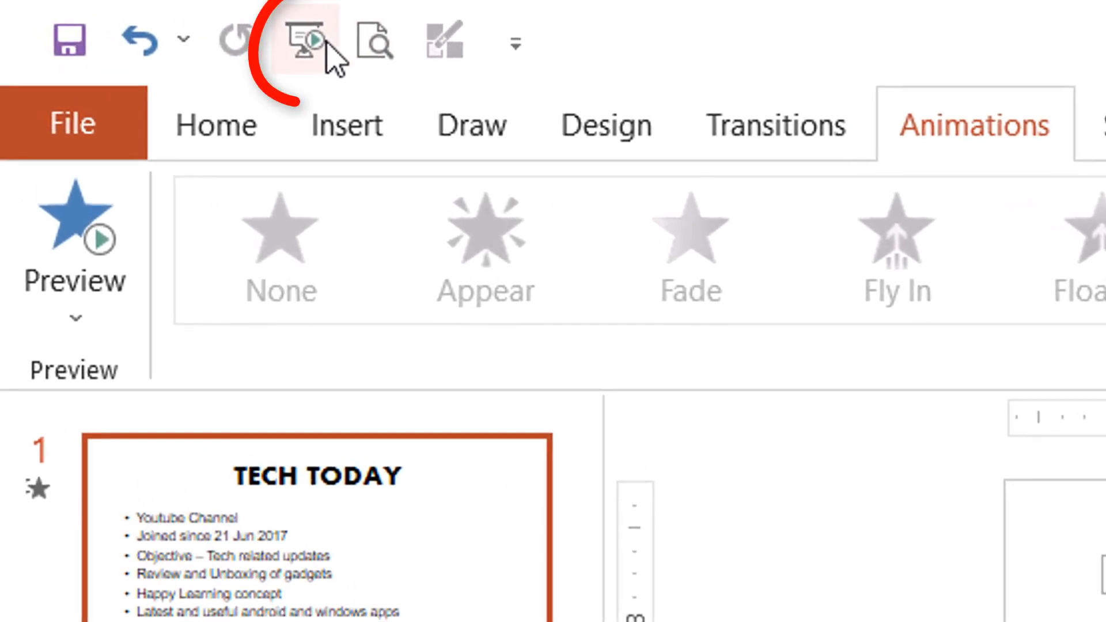
- Run the slide show through to its end to check the new animation order, exit it and preview the slide's animations
{"action": "left_click", "coordinate": [322, 43]}
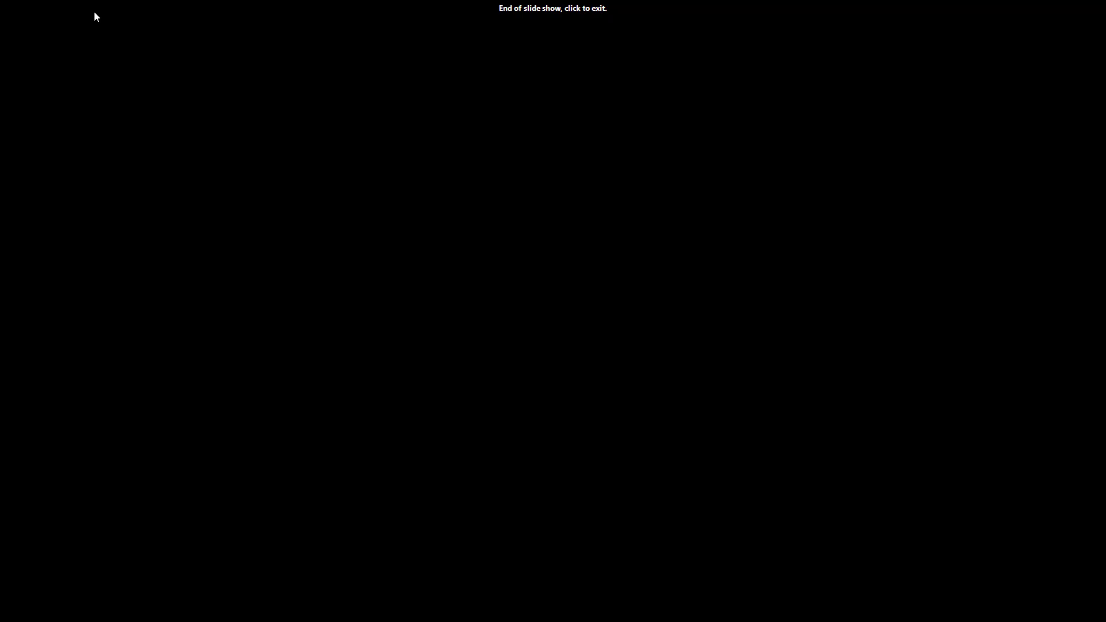
{"action": "left_click", "coordinate": [96, 16]}
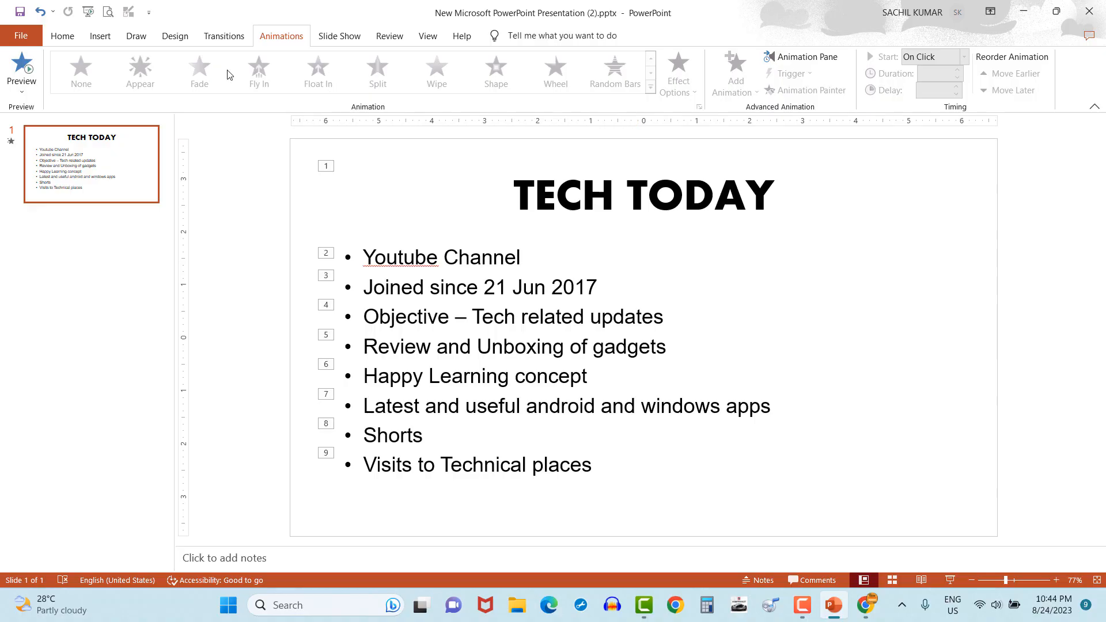
{"action": "left_click", "coordinate": [20, 62]}
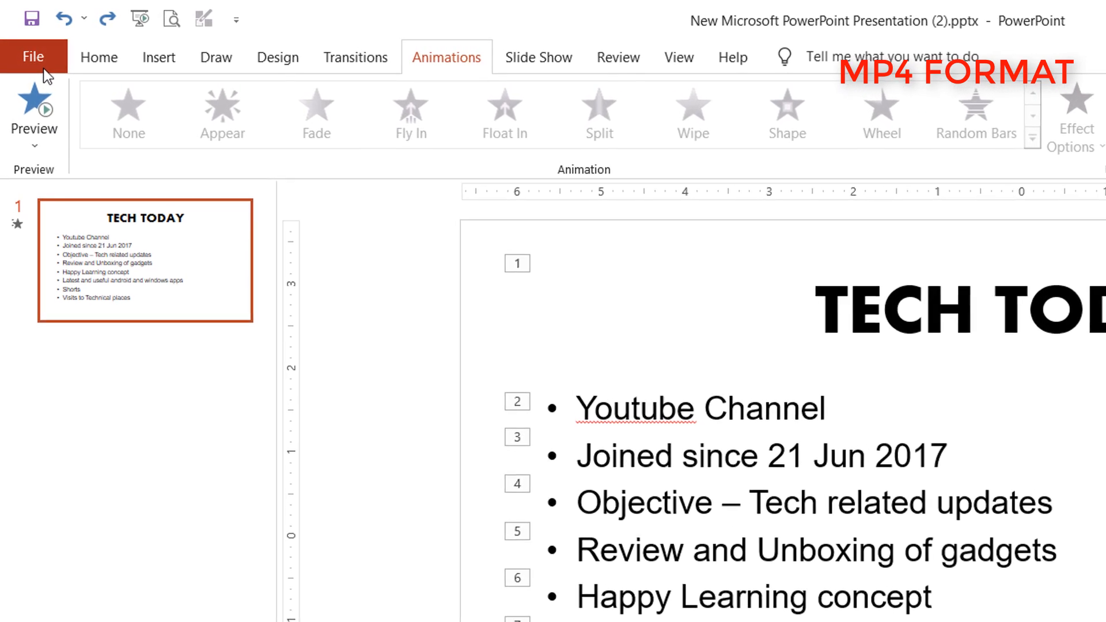
- Save a copy of the presentation to the Desktop as TECHTODAY in MPEG-4 Video (*.mp4) format
{"action": "left_click", "coordinate": [43, 68]}
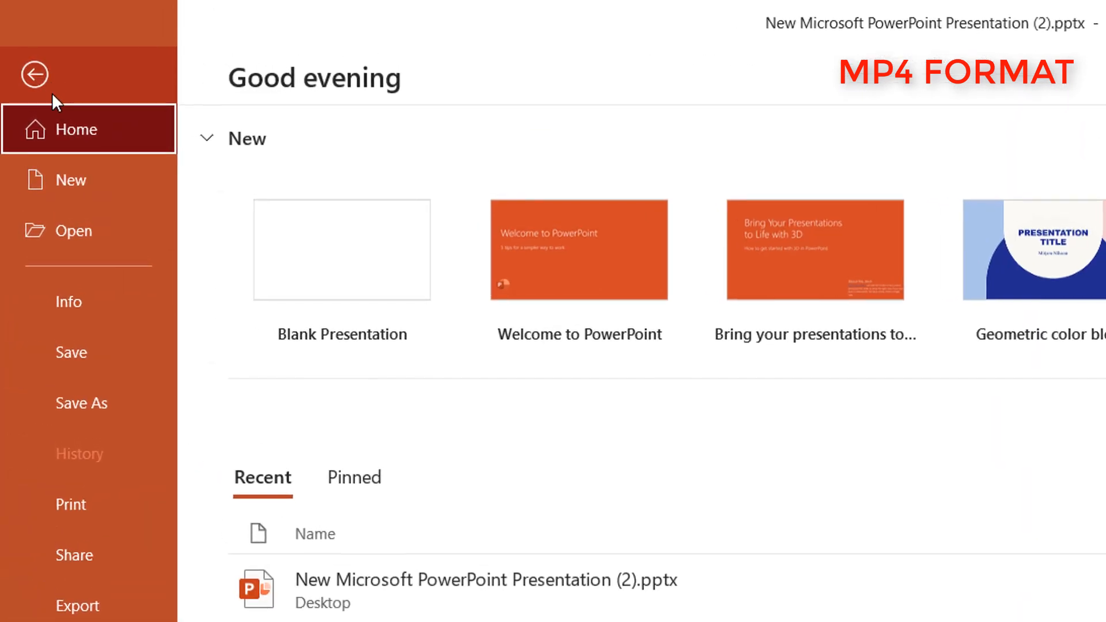
{"action": "left_click", "coordinate": [88, 401]}
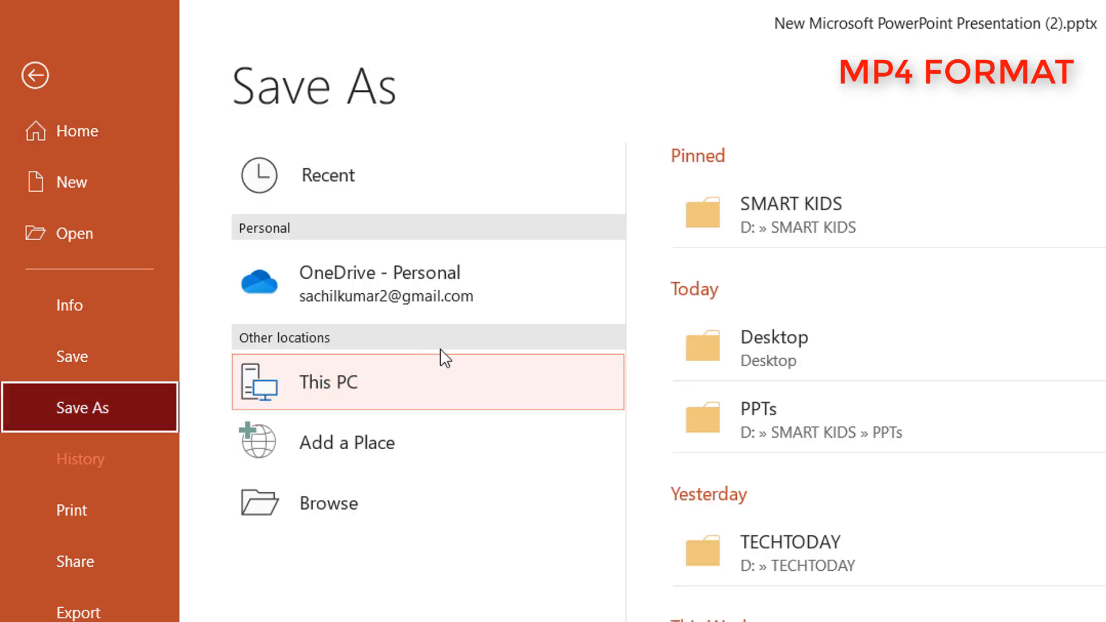
{"action": "left_click", "coordinate": [822, 358]}
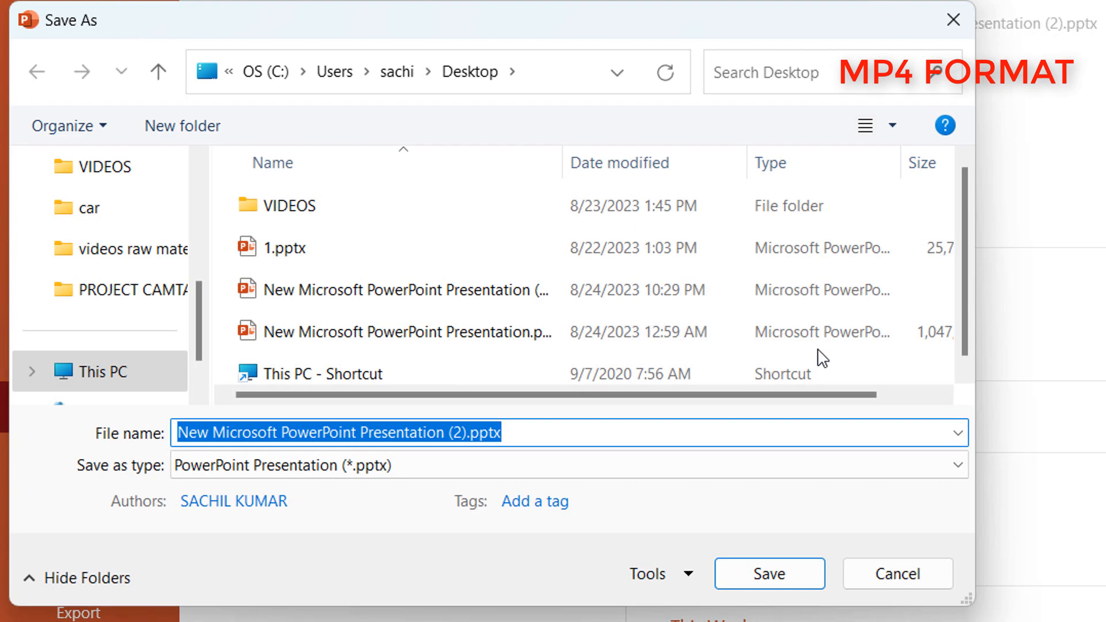
{"action": "type", "text": "TECHTODA"}
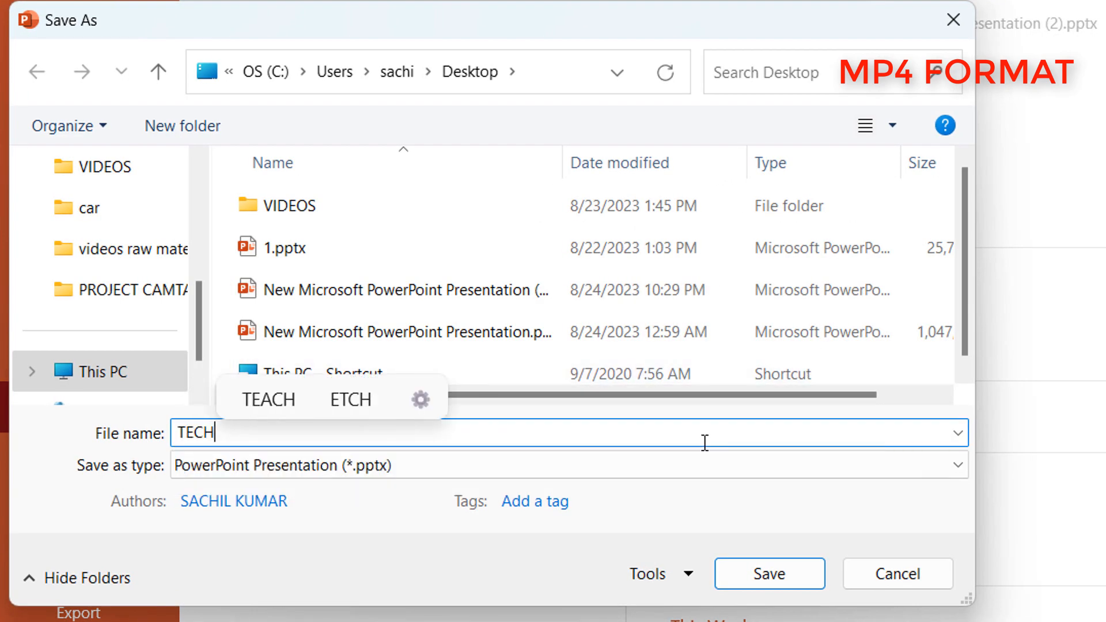
{"action": "type", "text": "Y"}
{"action": "left_click", "coordinate": [958, 465]}
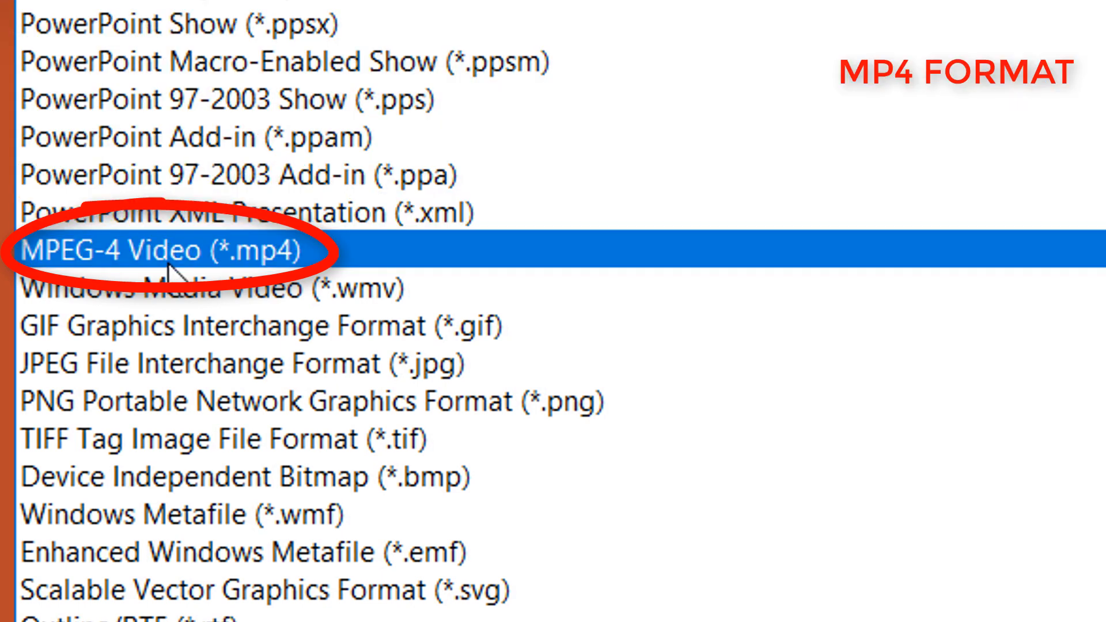
{"action": "left_click", "coordinate": [169, 253]}
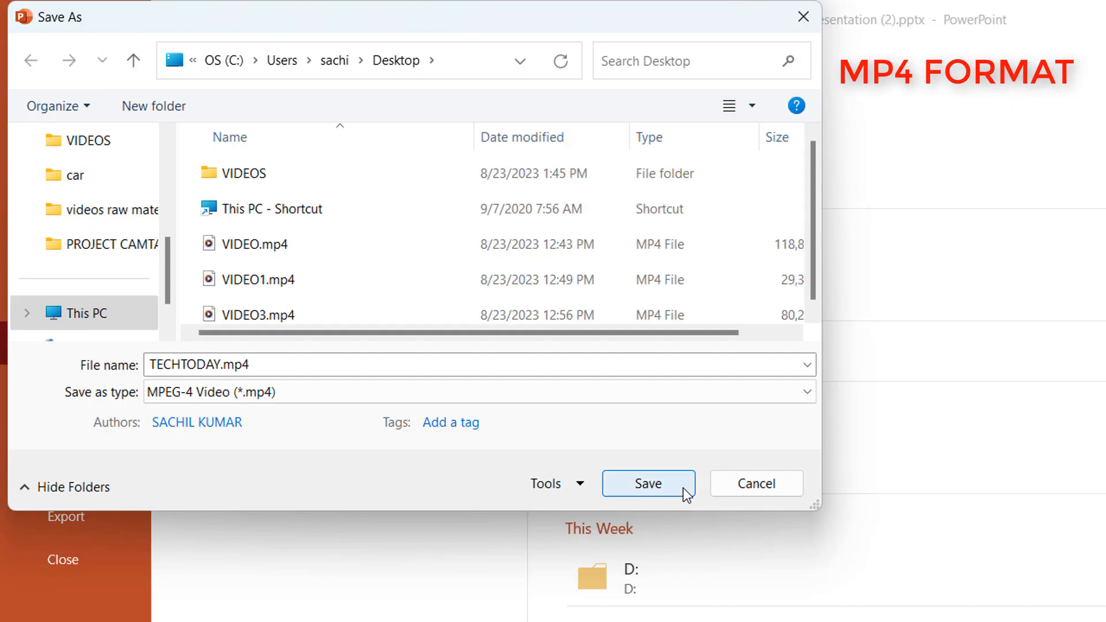
{"action": "left_click", "coordinate": [684, 492]}
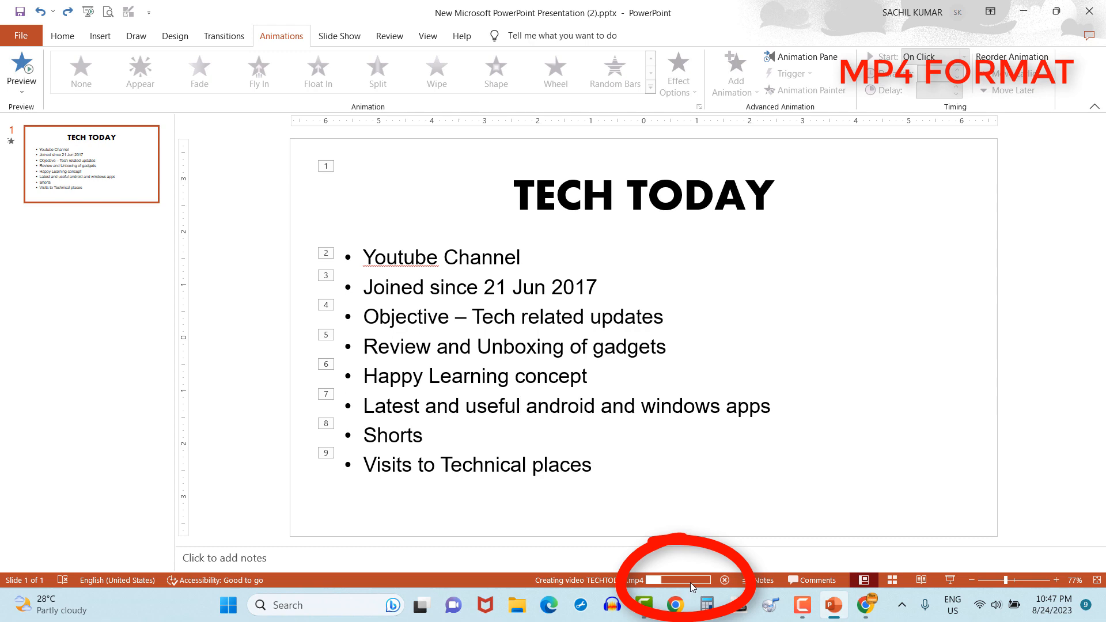
- Switch to the Windows desktop, move the TECHTODAY.mp4 icon just below the presentation file's icon and play the video
{"action": "left_click", "coordinate": [1023, 13]}
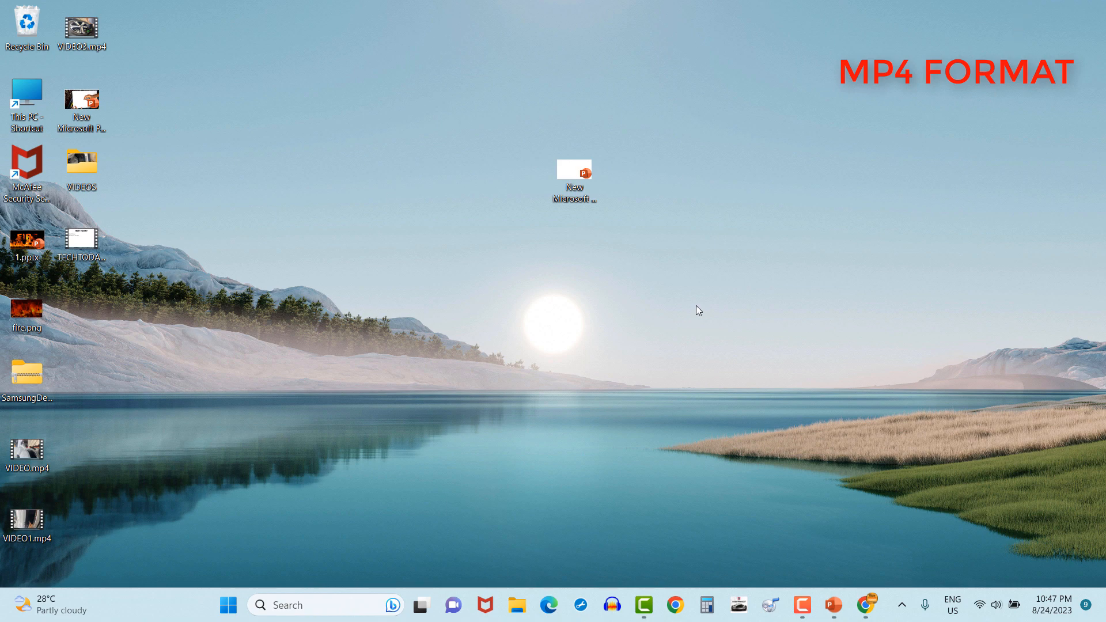
{"action": "left_click_drag", "start_coordinate": [85, 244], "coordinate": [585, 237]}
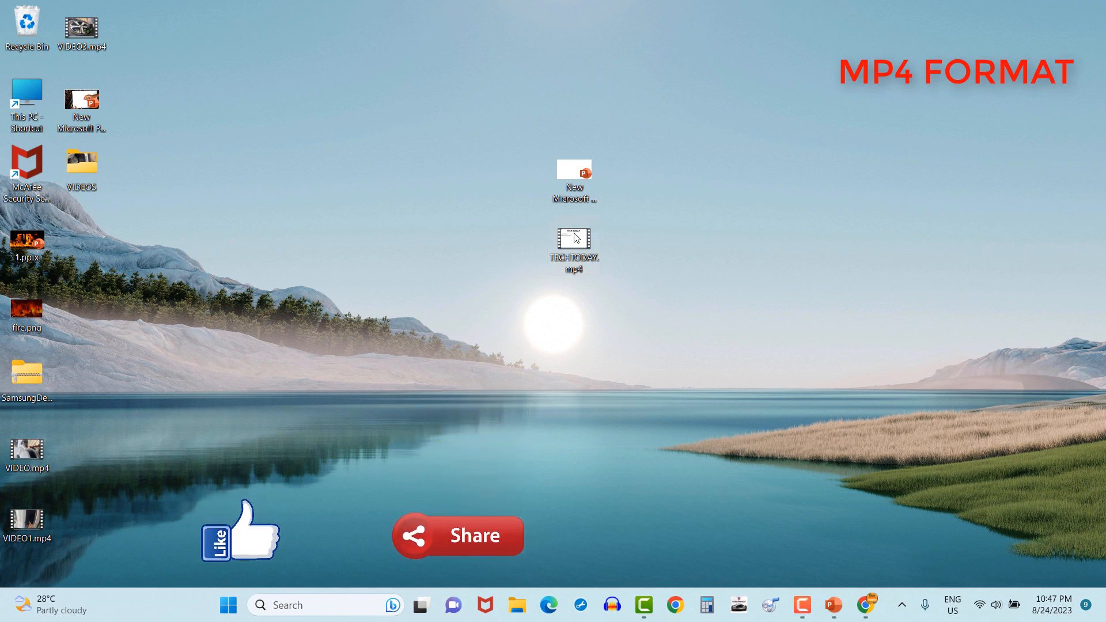
{"action": "double_click", "coordinate": [576, 238]}
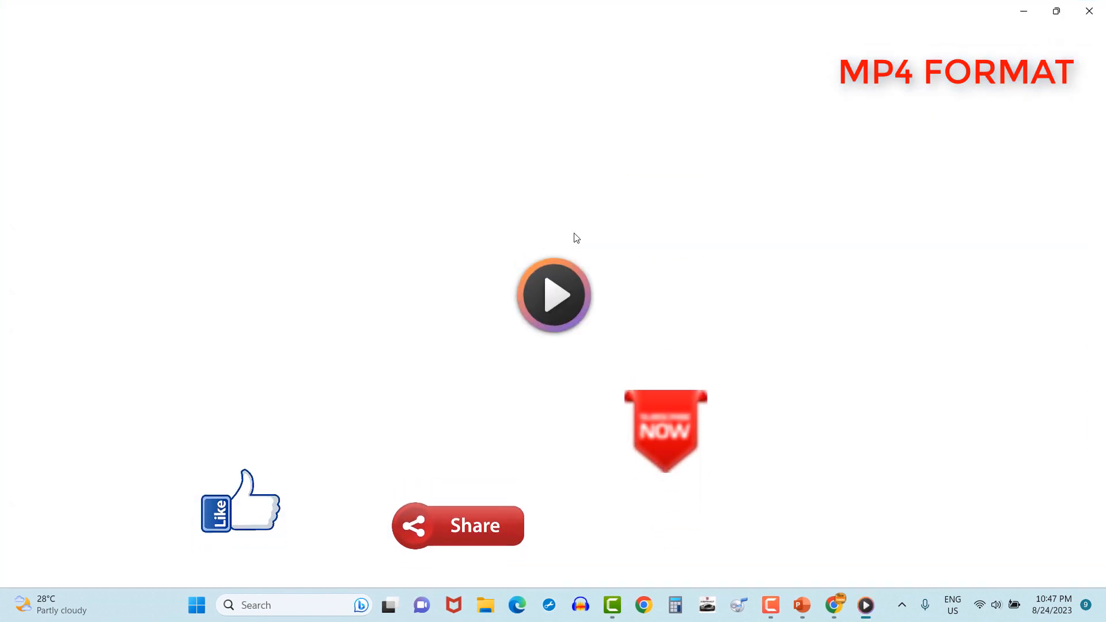